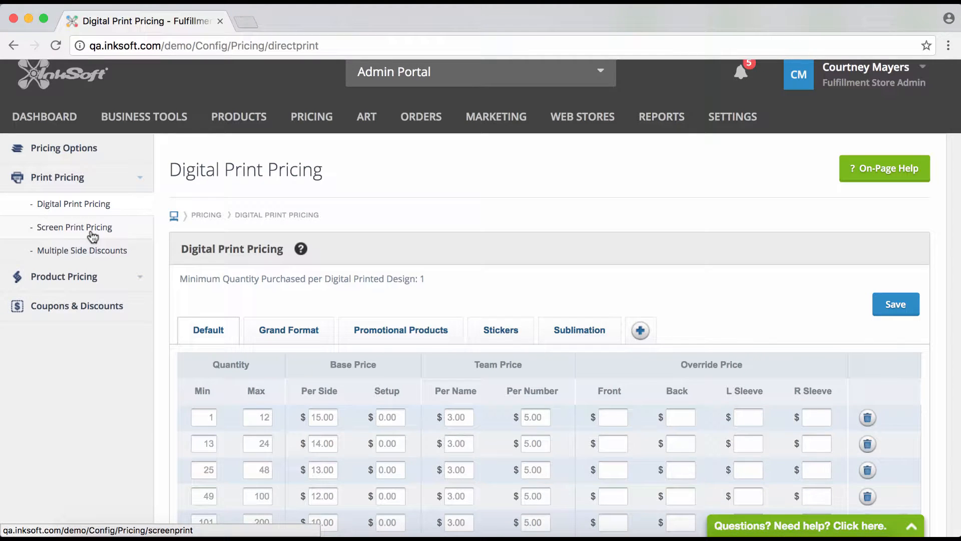
Open the Screen Print Pricing settings and look over the default price group.
{"action": "left_click", "coordinate": [92, 232]}
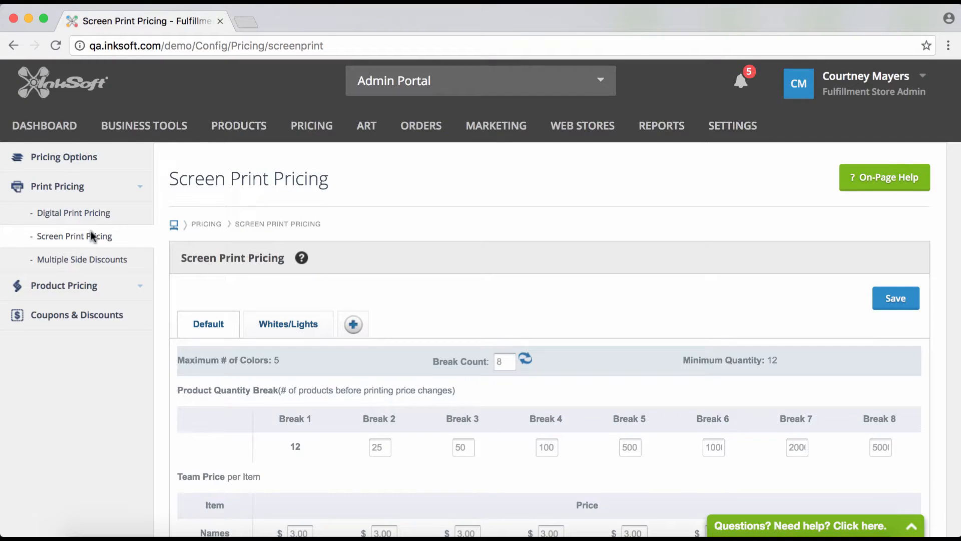
{"action": "scroll", "coordinate": [92, 235], "scroll_direction": "down", "scroll_amount": 1}
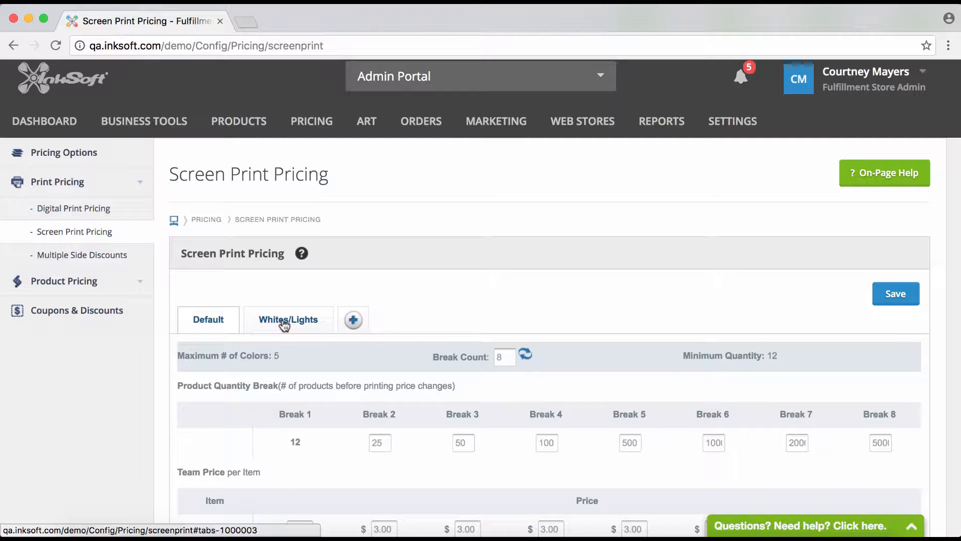
{"action": "scroll", "coordinate": [285, 327], "scroll_direction": "down", "scroll_amount": 1}
{"action": "scroll", "coordinate": [294, 332], "scroll_direction": "up", "scroll_amount": 1}
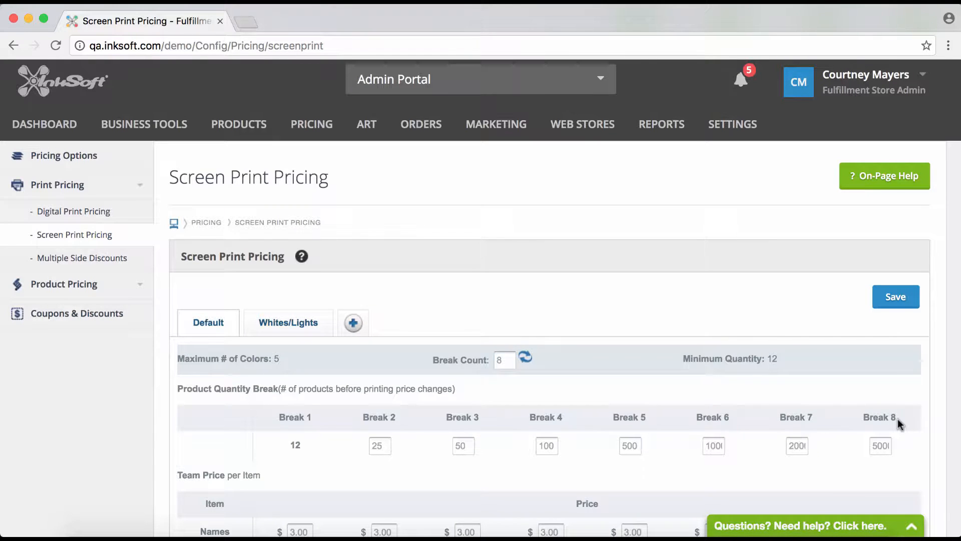
Try a break count of 10 in the default screen print pricing, and return it to 8.
{"action": "double_click", "coordinate": [500, 360]}
{"action": "type", "text": "10"}
{"action": "left_click", "coordinate": [525, 362]}
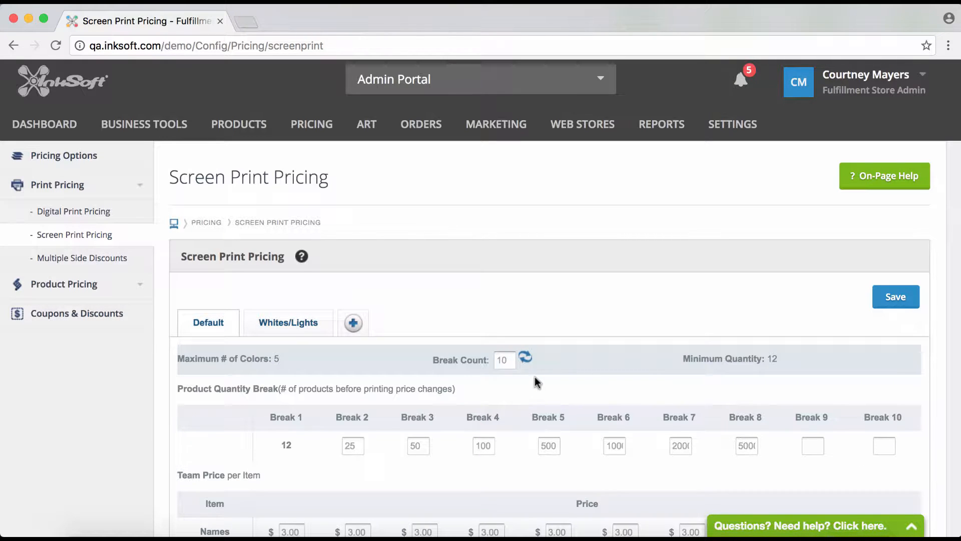
{"action": "double_click", "coordinate": [511, 359]}
{"action": "type", "text": "8"}
{"action": "left_click", "coordinate": [525, 357]}
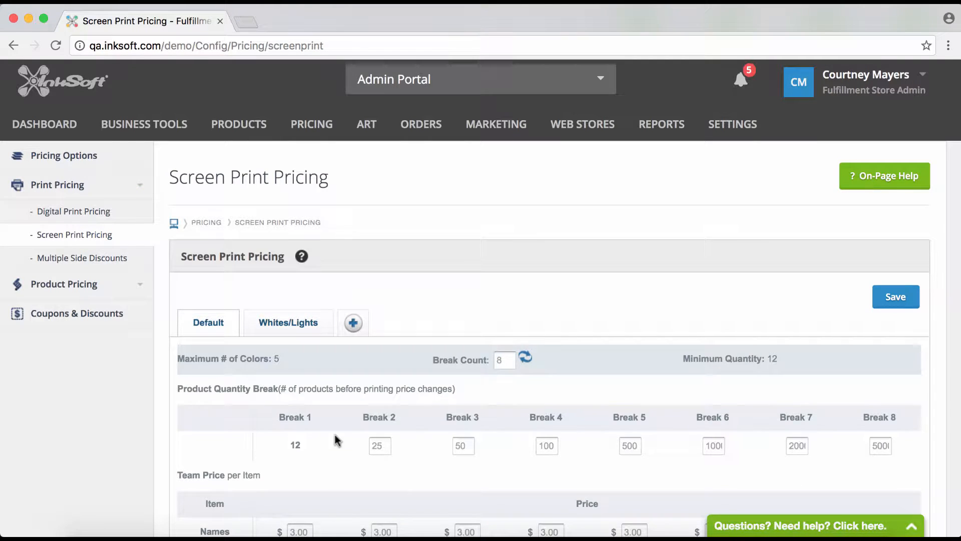
Try editing the Break 1 team price for Names, and put it back to 3.00.
{"action": "scroll", "coordinate": [302, 452], "scroll_direction": "down", "scroll_amount": 3}
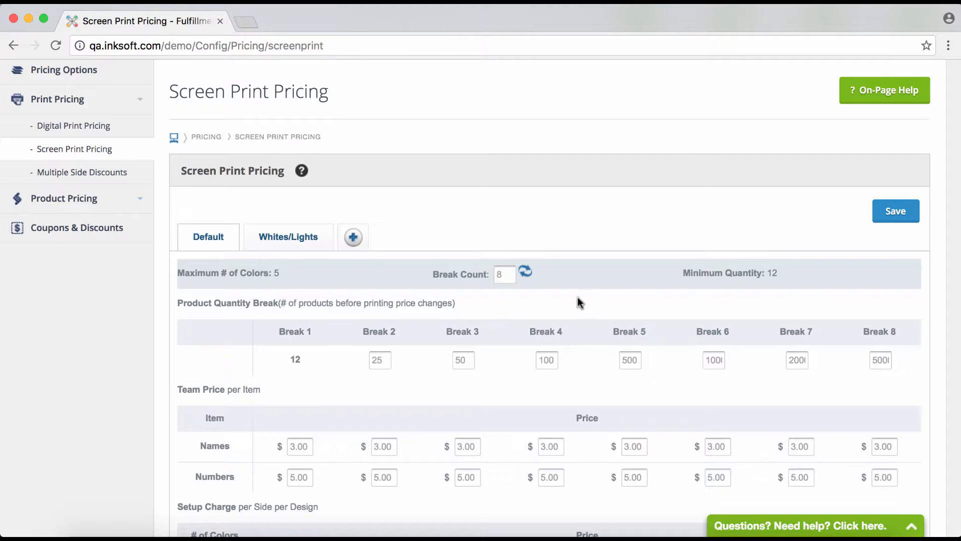
{"action": "scroll", "coordinate": [823, 396], "scroll_direction": "down", "scroll_amount": 3}
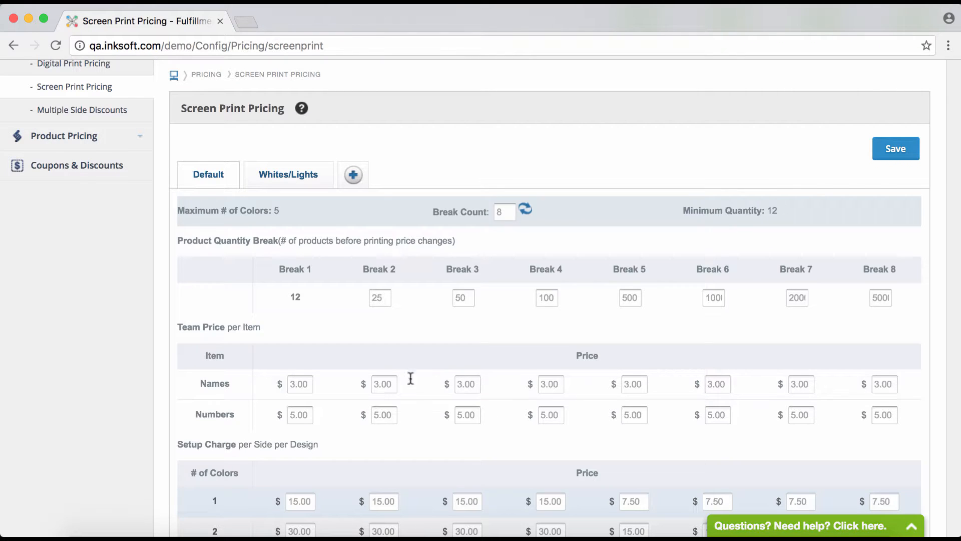
{"action": "left_click_drag", "start_coordinate": [294, 384], "coordinate": [267, 383]}
{"action": "type", "text": "5"}
{"action": "key", "text": "BackSpace"}
{"action": "type", "text": "3"}
{"action": "scroll", "coordinate": [318, 403], "scroll_direction": "up", "scroll_amount": 1}
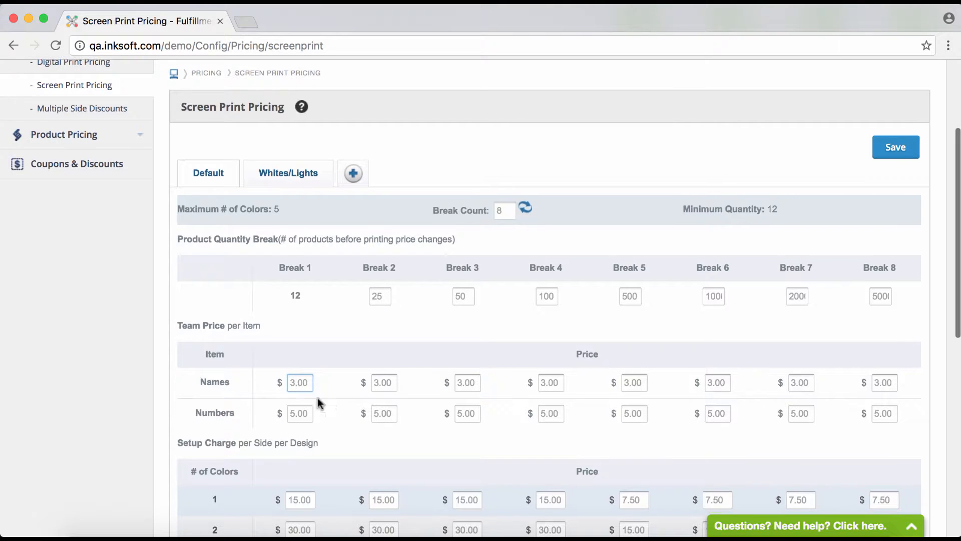
Examine the setup charges per design and the print prices per item for each number of colors.
{"action": "scroll", "coordinate": [344, 410], "scroll_direction": "down", "scroll_amount": 4}
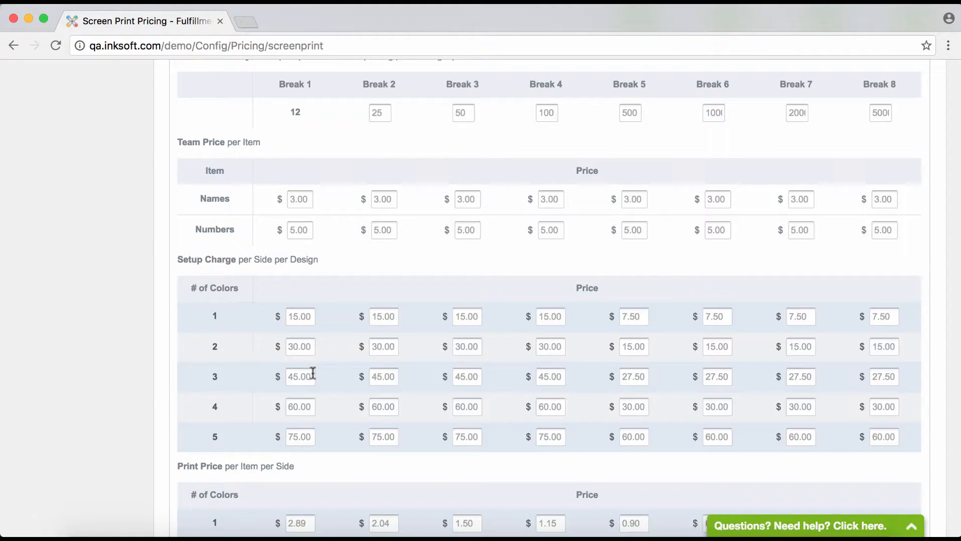
{"action": "scroll", "coordinate": [313, 406], "scroll_direction": "down", "scroll_amount": 3}
{"action": "scroll", "coordinate": [313, 410], "scroll_direction": "down", "scroll_amount": 4}
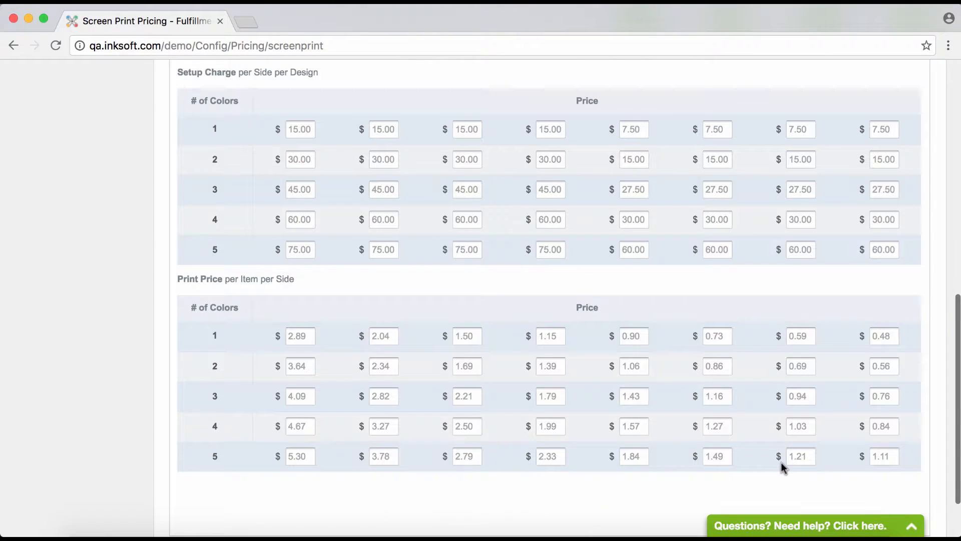
{"action": "scroll", "coordinate": [781, 466], "scroll_direction": "down", "scroll_amount": 1}
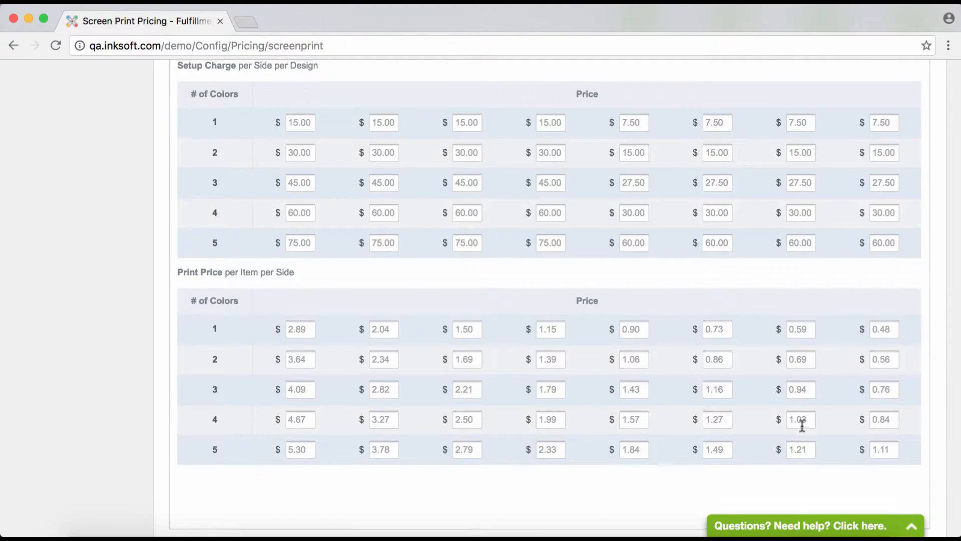
{"action": "scroll", "coordinate": [801, 425], "scroll_direction": "up", "scroll_amount": 7}
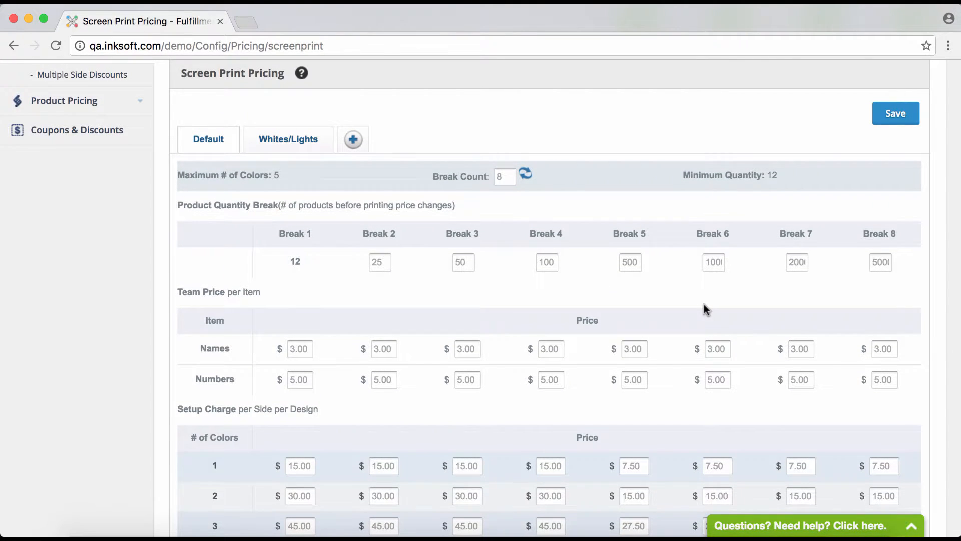
Trace the setup charge and print price for one-color and two-color designs at the Break 1 quantity.
{"action": "scroll", "coordinate": [691, 303], "scroll_direction": "down", "scroll_amount": 1}
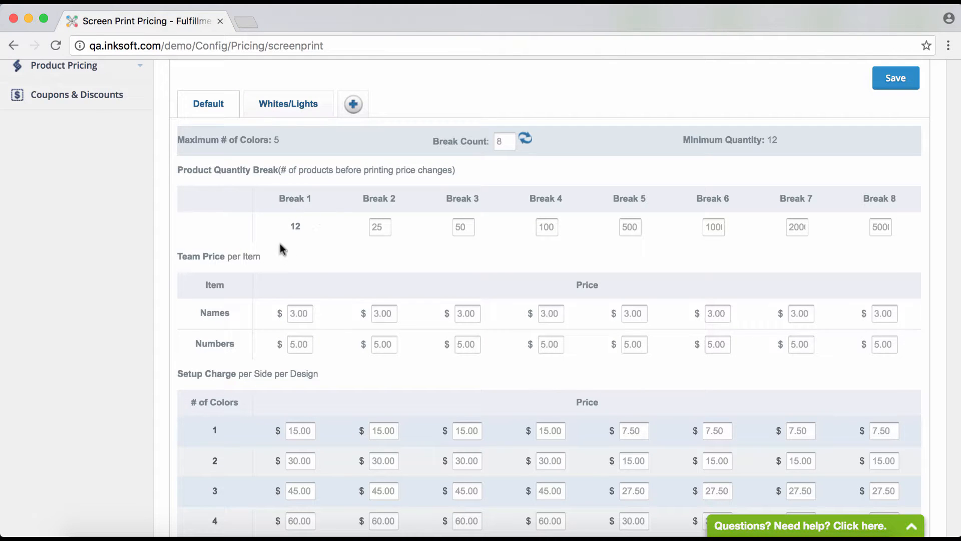
{"action": "scroll", "coordinate": [304, 226], "scroll_direction": "down", "scroll_amount": 5}
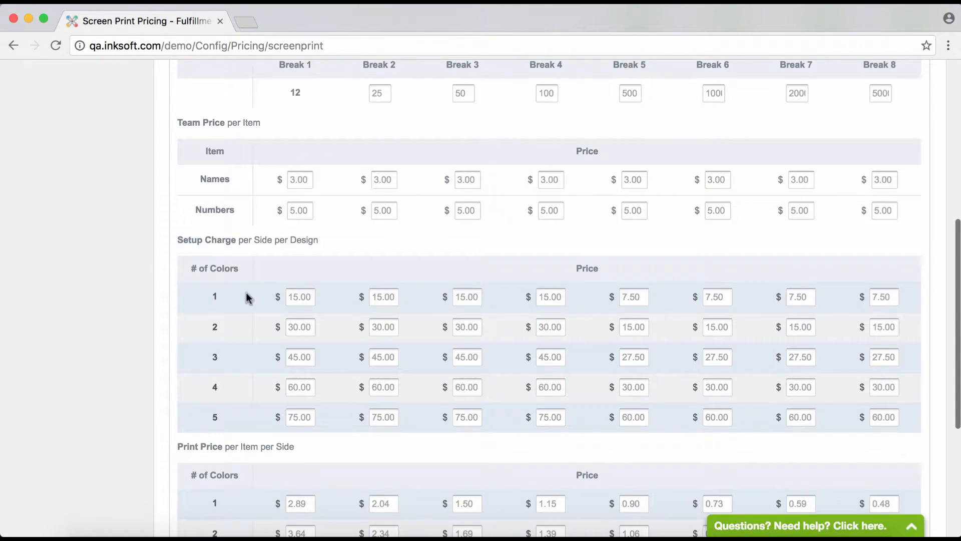
{"action": "double_click", "coordinate": [307, 297]}
{"action": "scroll", "coordinate": [230, 304], "scroll_direction": "down", "scroll_amount": 5}
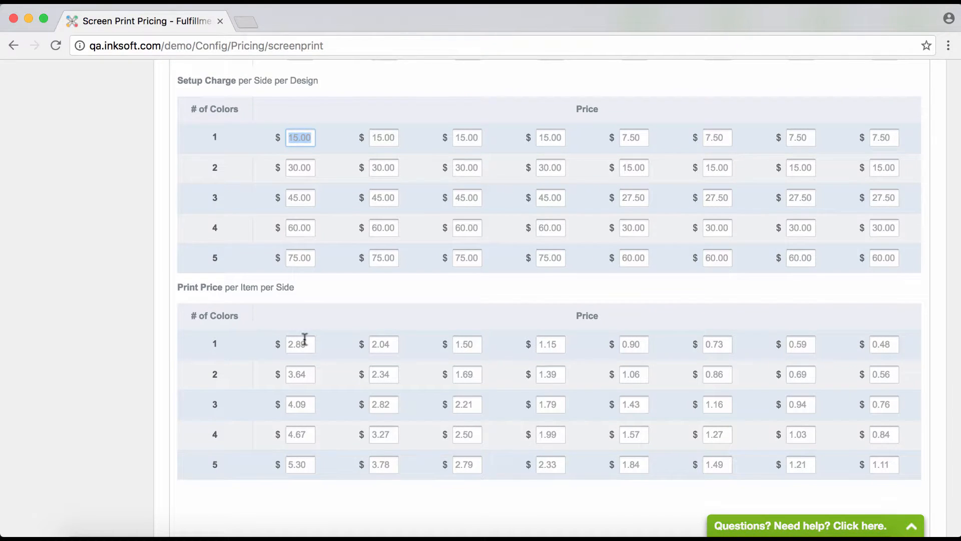
{"action": "scroll", "coordinate": [307, 352], "scroll_direction": "up", "scroll_amount": 9}
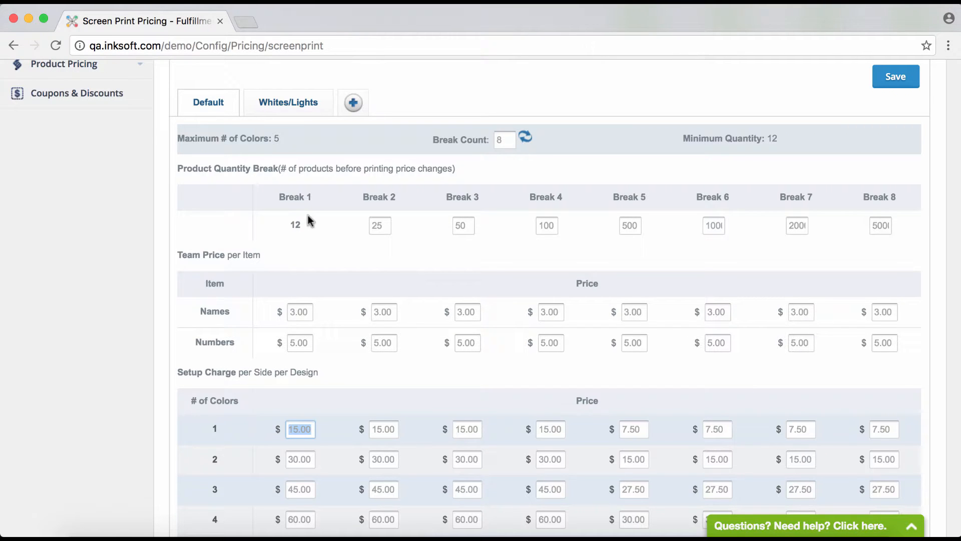
{"action": "scroll", "coordinate": [292, 323], "scroll_direction": "down", "scroll_amount": 3}
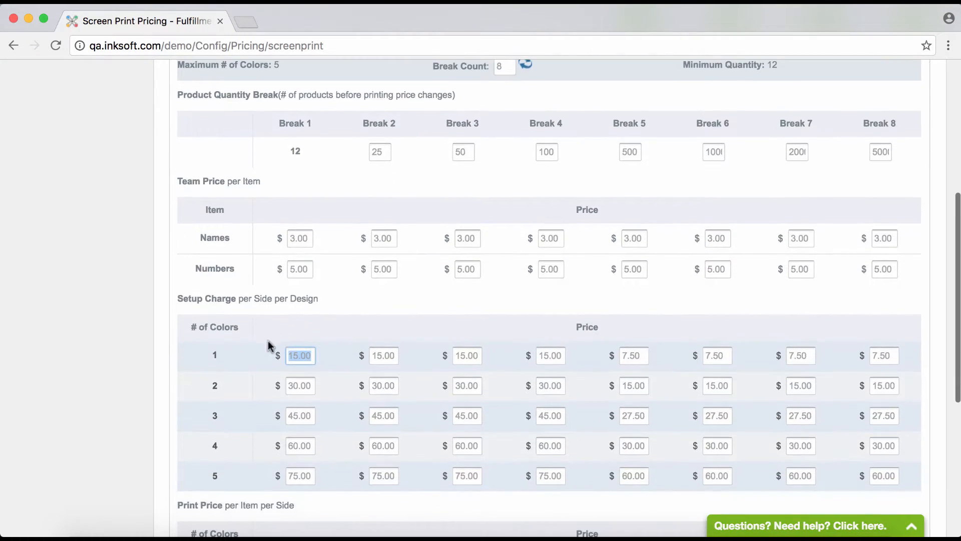
{"action": "left_click", "coordinate": [297, 355]}
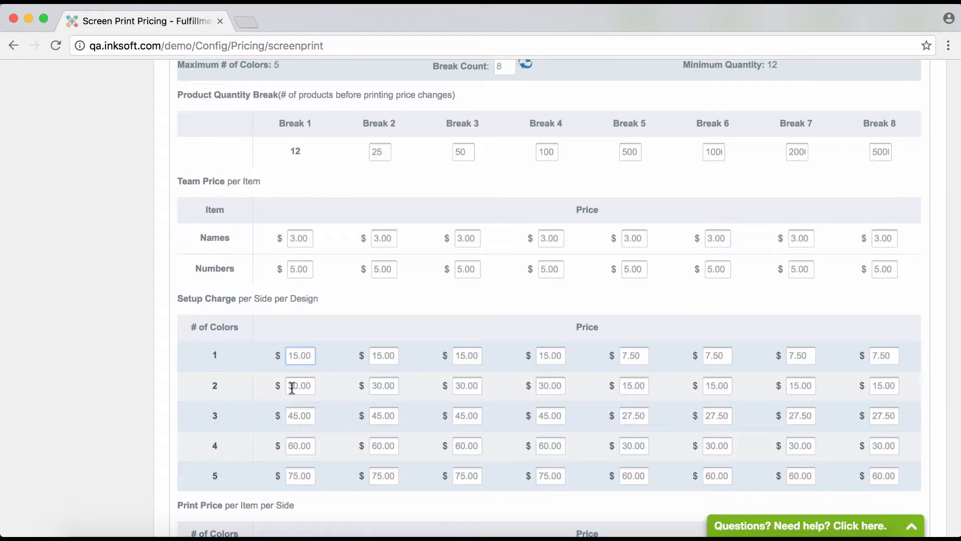
{"action": "scroll", "coordinate": [295, 385], "scroll_direction": "down", "scroll_amount": 5}
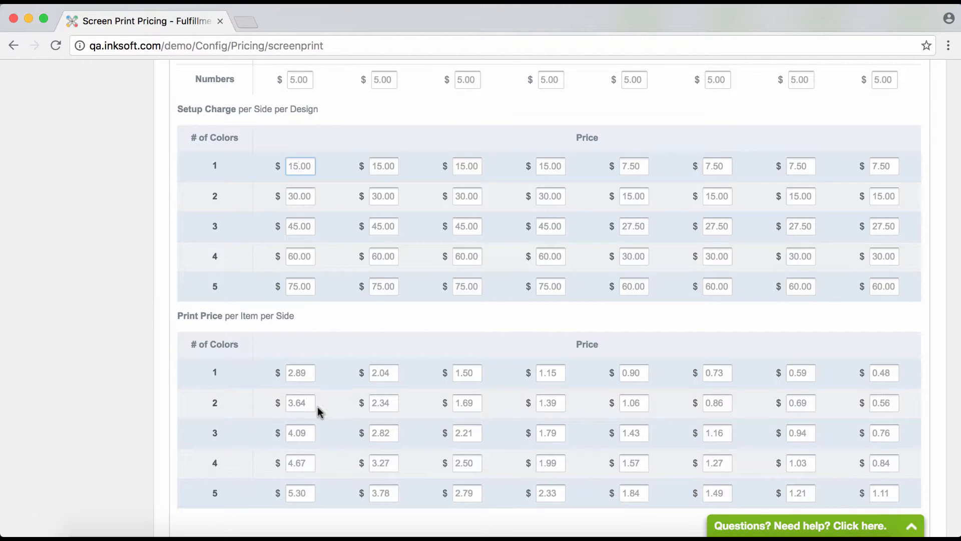
{"action": "scroll", "coordinate": [318, 407], "scroll_direction": "up", "scroll_amount": 7}
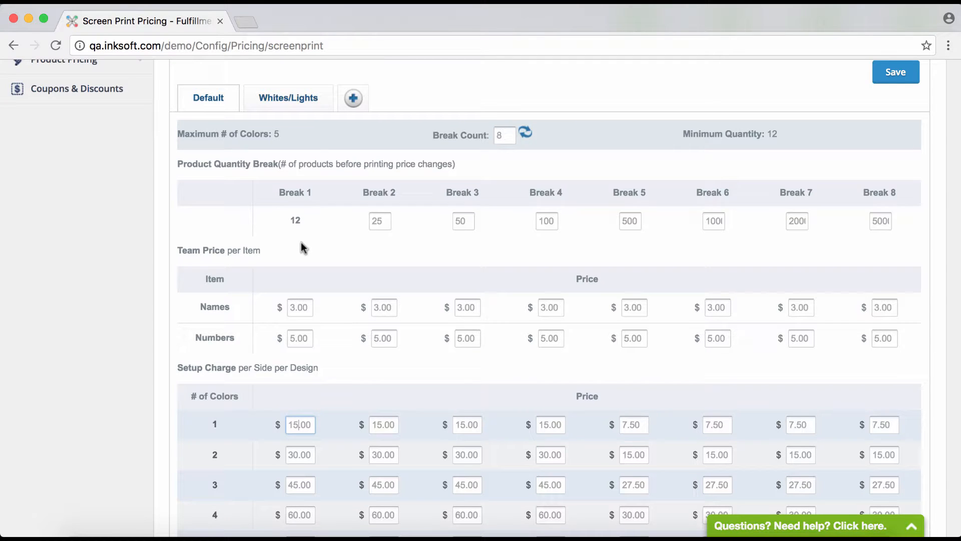
Open the Multiple Side Discounts page in a separate browser tab to view the discounts per store.
{"action": "scroll", "coordinate": [300, 247], "scroll_direction": "up", "scroll_amount": 2}
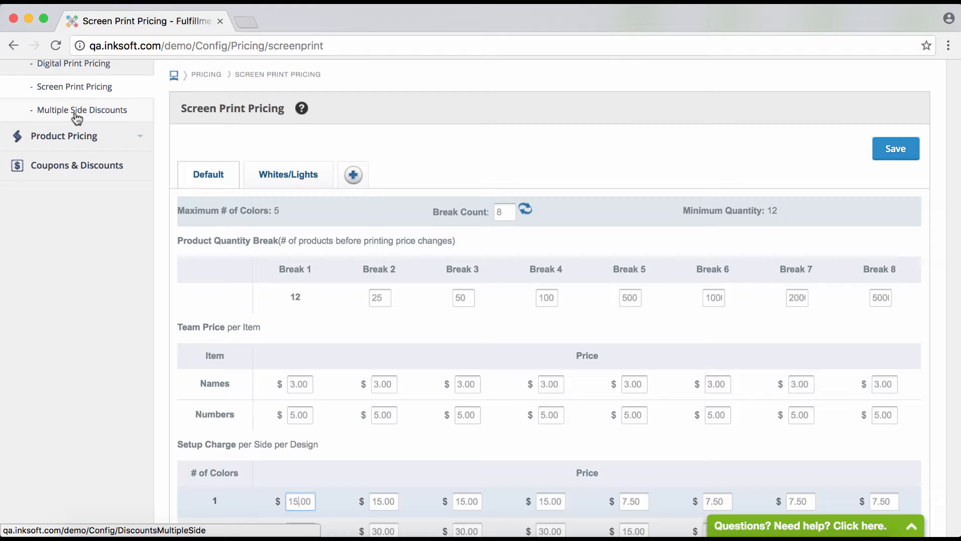
{"action": "scroll", "coordinate": [77, 118], "scroll_direction": "up", "scroll_amount": 1}
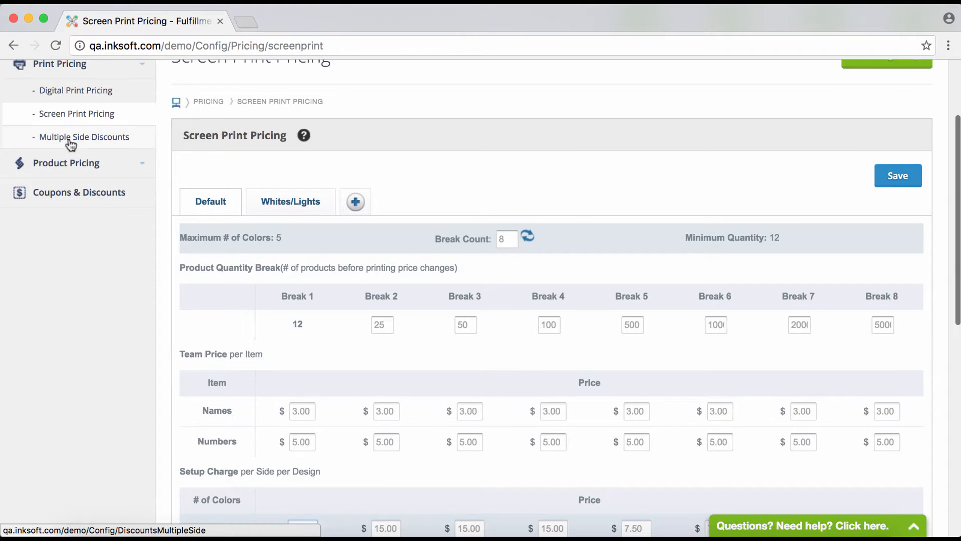
{"action": "left_click", "coordinate": [96, 145], "text": "super"}
{"action": "left_click", "coordinate": [293, 18]}
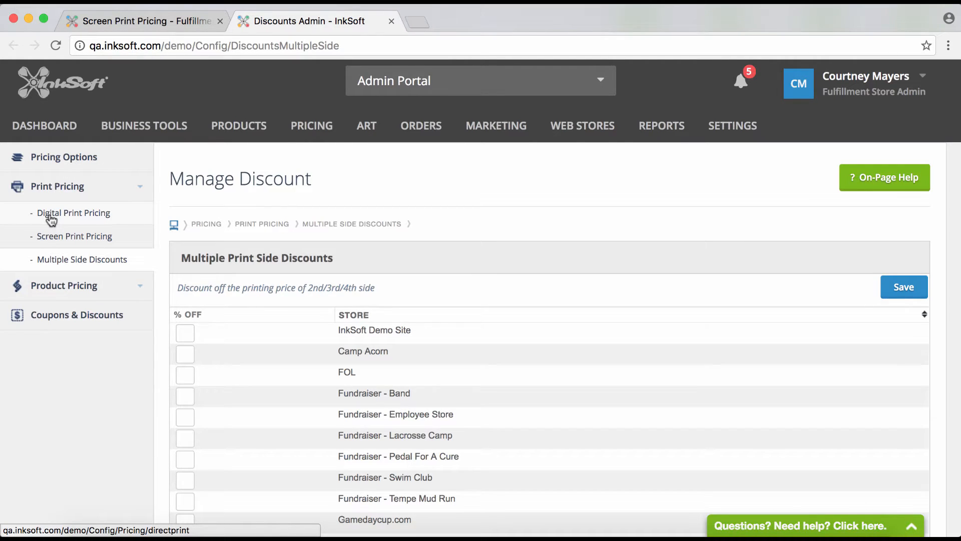
Open web store management in a separate browser tab and go to the InkSoft demo store front.
{"action": "left_click", "coordinate": [116, 21]}
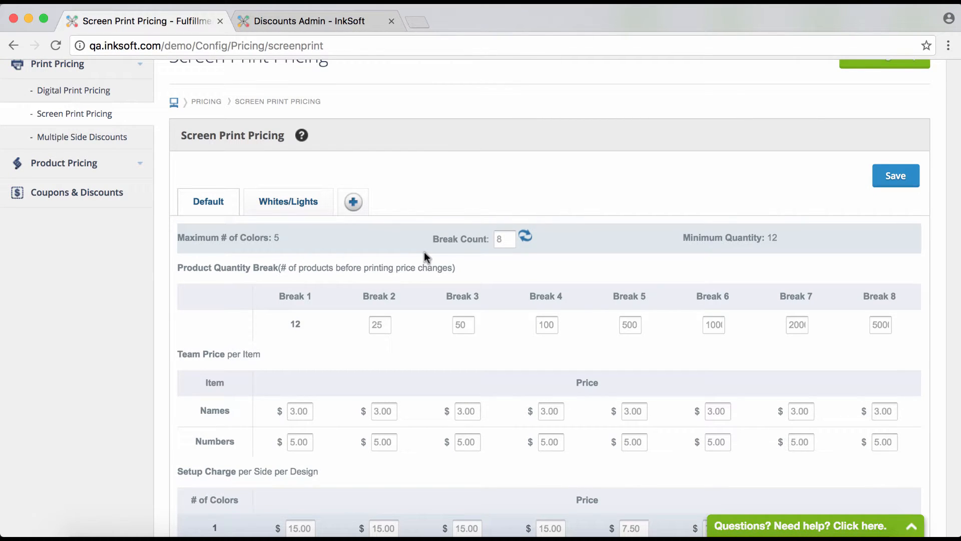
{"action": "scroll", "coordinate": [441, 65], "scroll_direction": "up", "scroll_amount": 5}
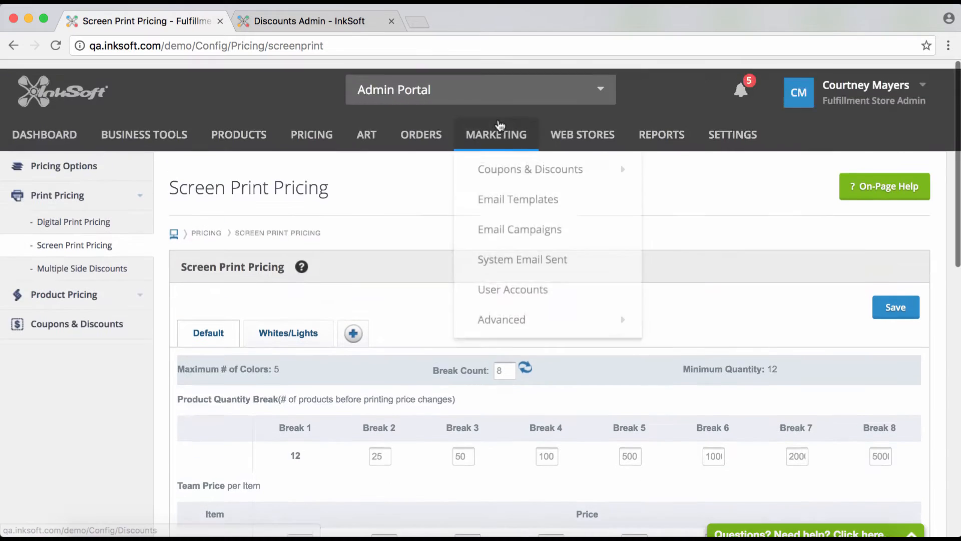
{"action": "mouse_move", "coordinate": [588, 129]}
{"action": "scroll", "coordinate": [588, 129], "scroll_direction": "down", "scroll_amount": 1}
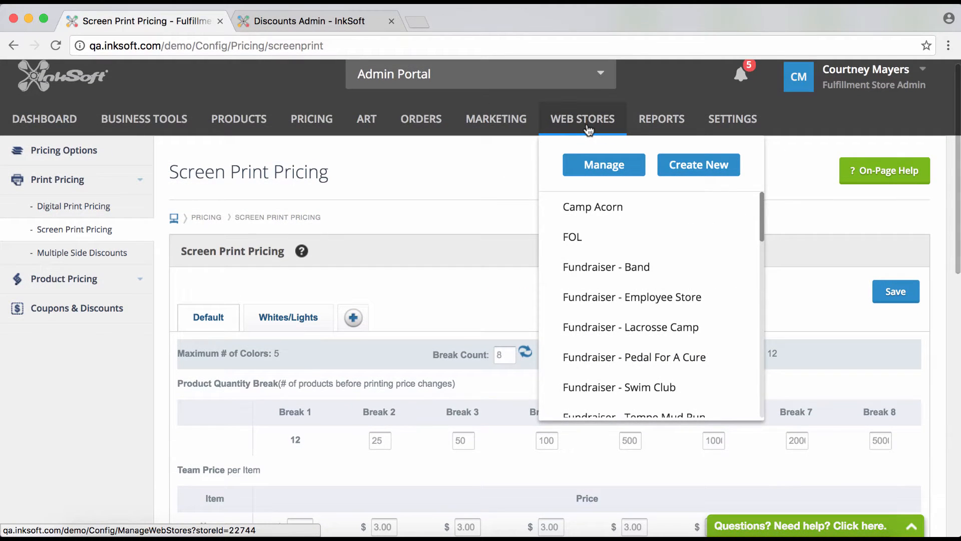
{"action": "left_click", "coordinate": [588, 129], "text": "super"}
{"action": "left_click", "coordinate": [458, 22]}
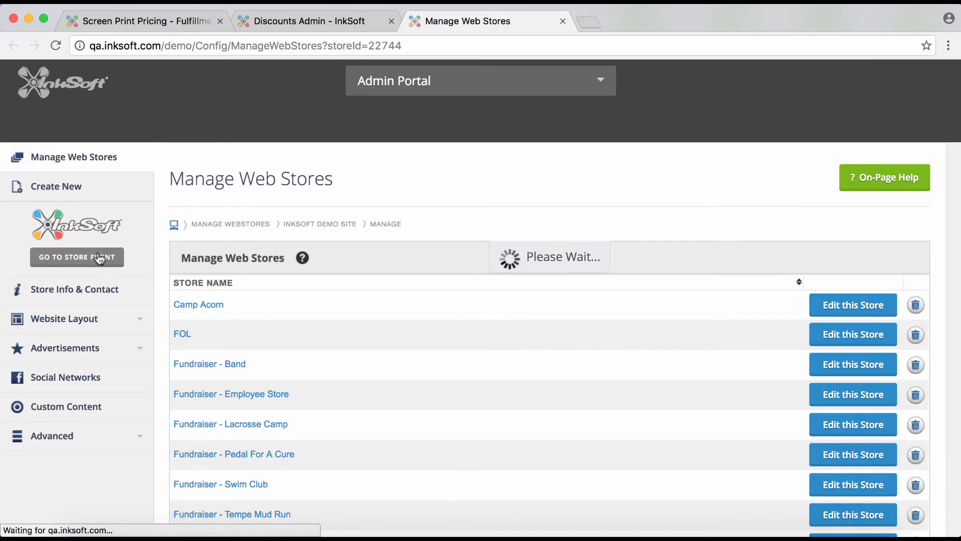
{"action": "left_click", "coordinate": [100, 257]}
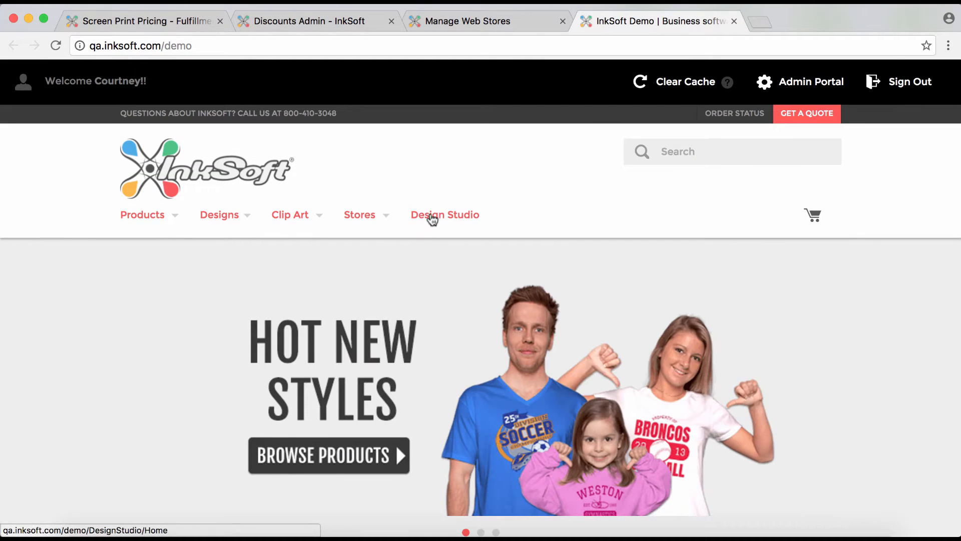
Start a blank canvas in the Design Studio and add the default NEW TEXT to the white T-shirt's front.
{"action": "left_click", "coordinate": [432, 219]}
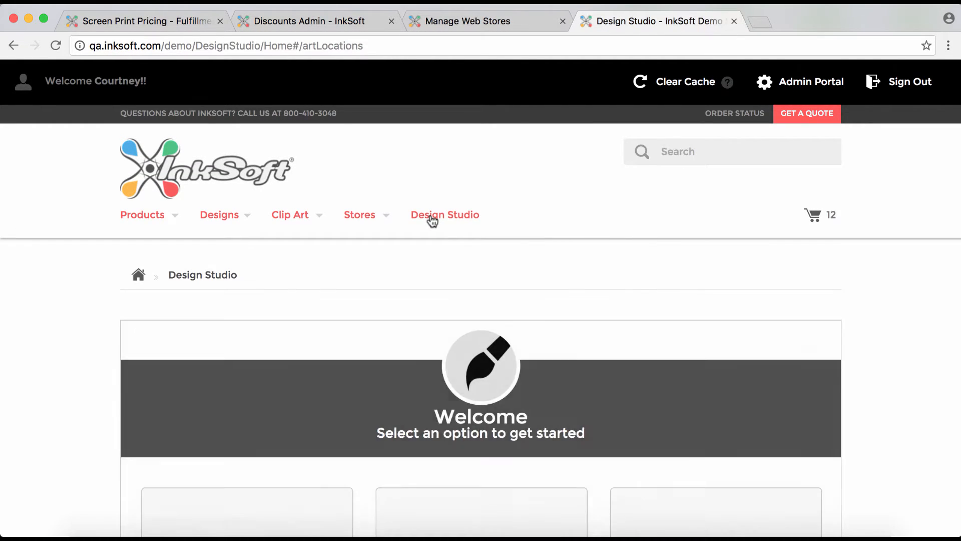
{"action": "scroll", "coordinate": [431, 218], "scroll_direction": "down", "scroll_amount": 3}
{"action": "scroll", "coordinate": [431, 219], "scroll_direction": "down", "scroll_amount": 1}
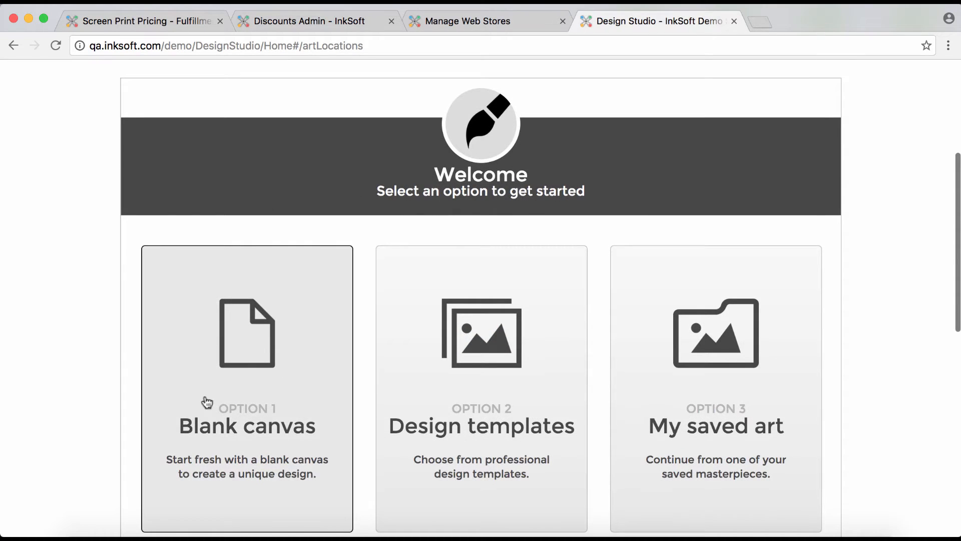
{"action": "left_click", "coordinate": [233, 401]}
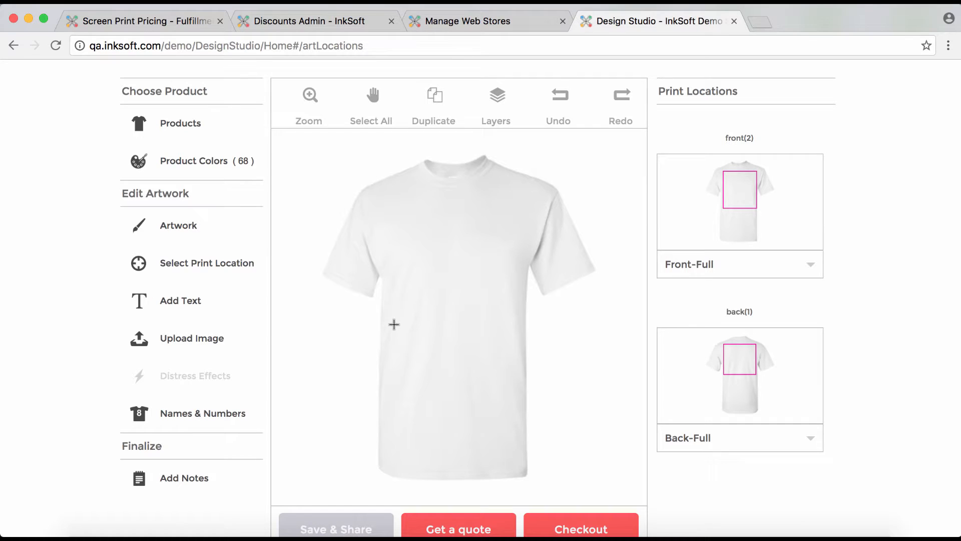
{"action": "left_click", "coordinate": [168, 304]}
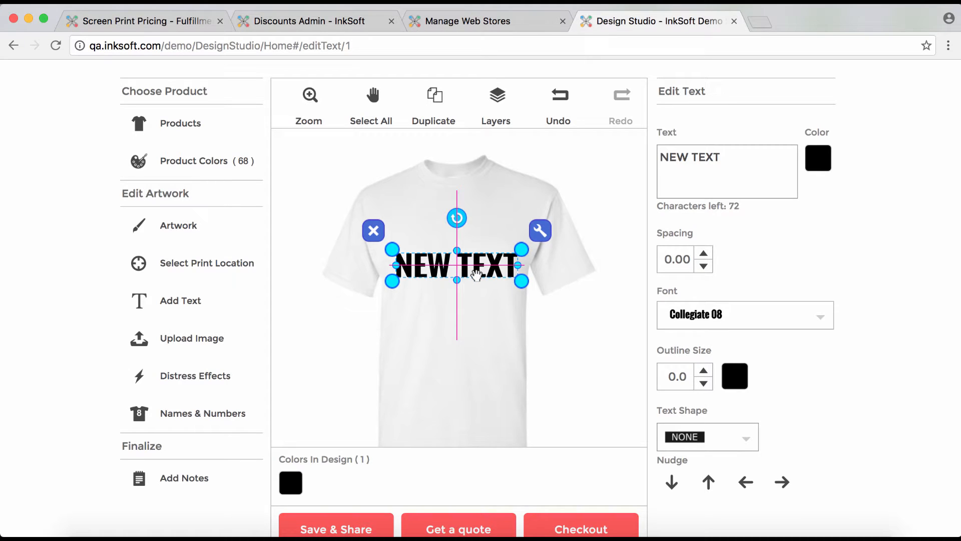
Proceed to checkout with the T-shirt design and set the size M quantity to 12.
{"action": "scroll", "coordinate": [476, 275], "scroll_direction": "down", "scroll_amount": 3}
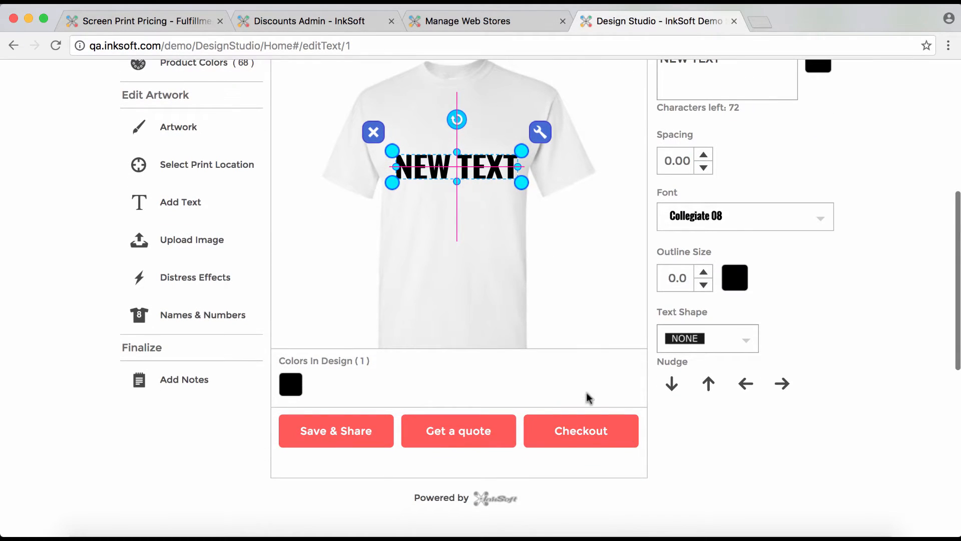
{"action": "left_click", "coordinate": [561, 434]}
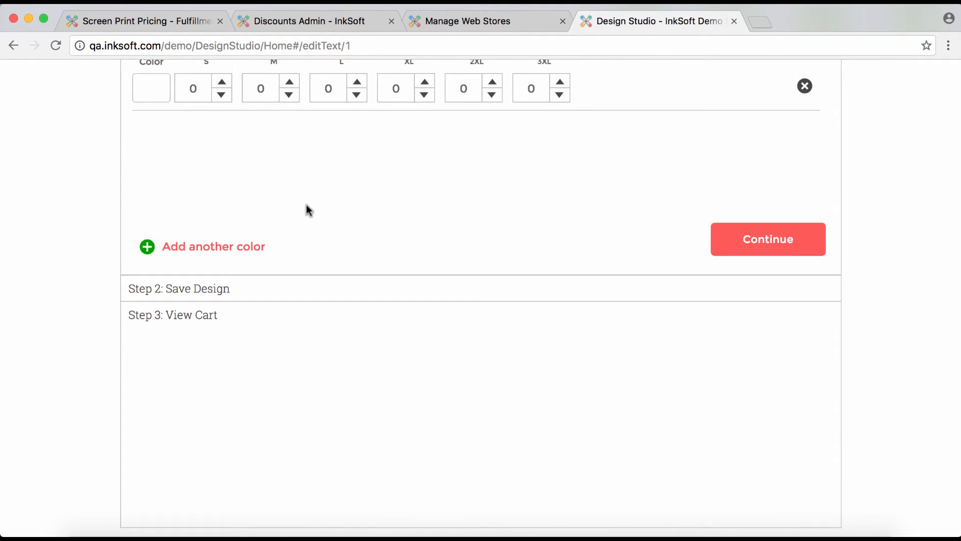
{"action": "left_click", "coordinate": [268, 91]}
{"action": "type", "text": "12"}
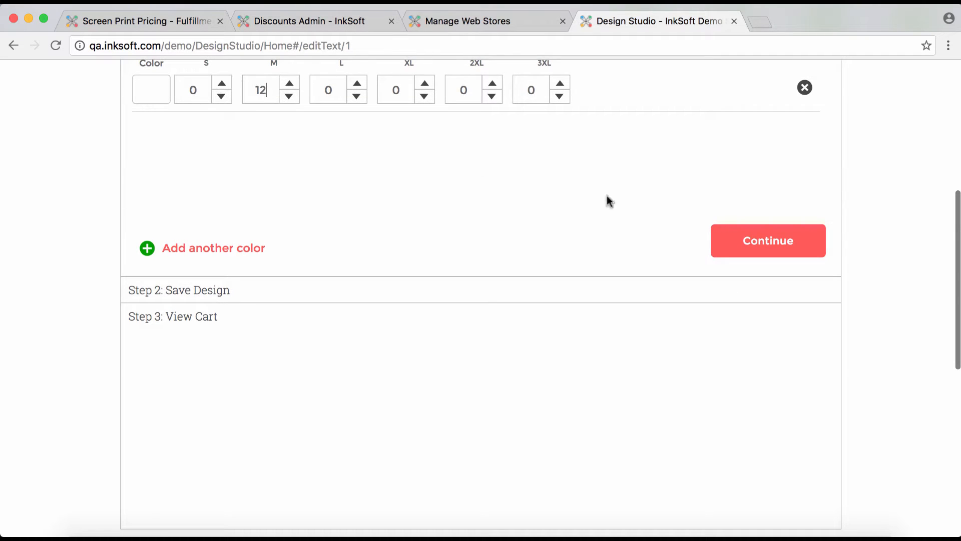
Continue from the size quantities, name the design "test" and save it to the shopping cart.
{"action": "left_click", "coordinate": [777, 246]}
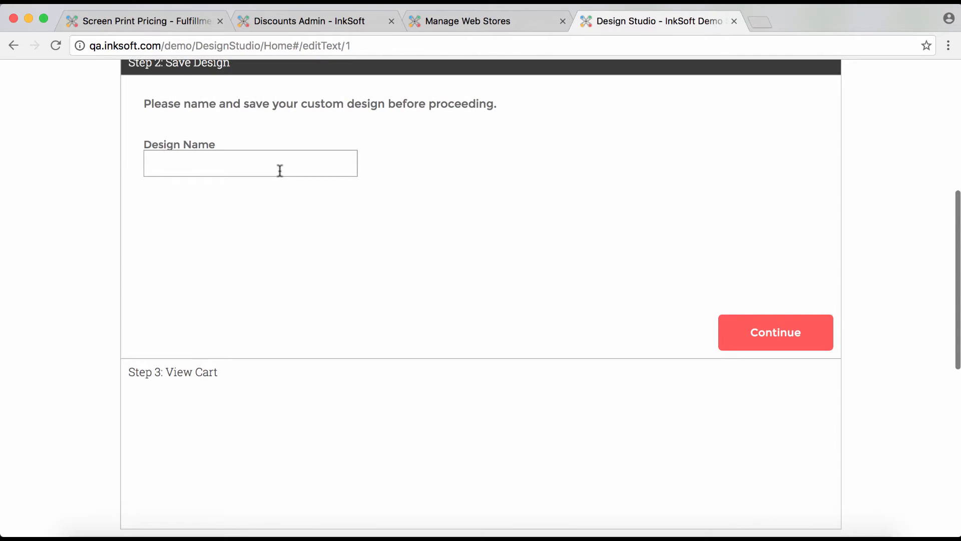
{"action": "type", "text": "test"}
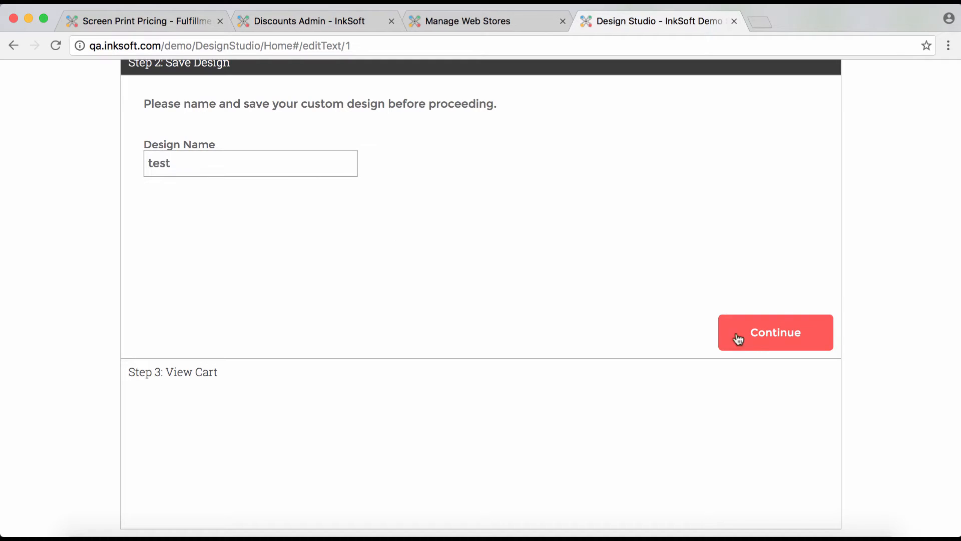
{"action": "left_click", "coordinate": [757, 338]}
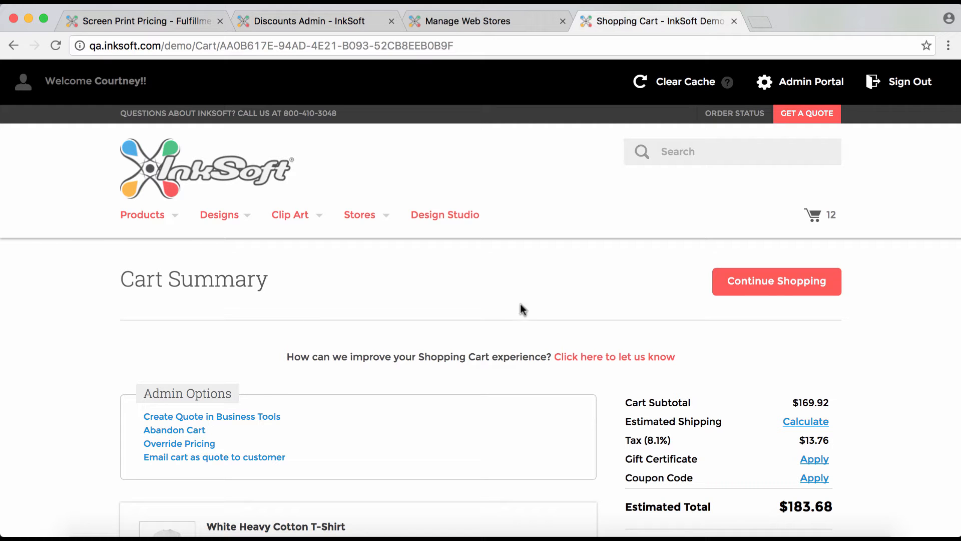
Examine the cart's T-shirt price breakdown, including item subtotal, print setup, printing and average unit price.
{"action": "scroll", "coordinate": [518, 316], "scroll_direction": "down", "scroll_amount": 6}
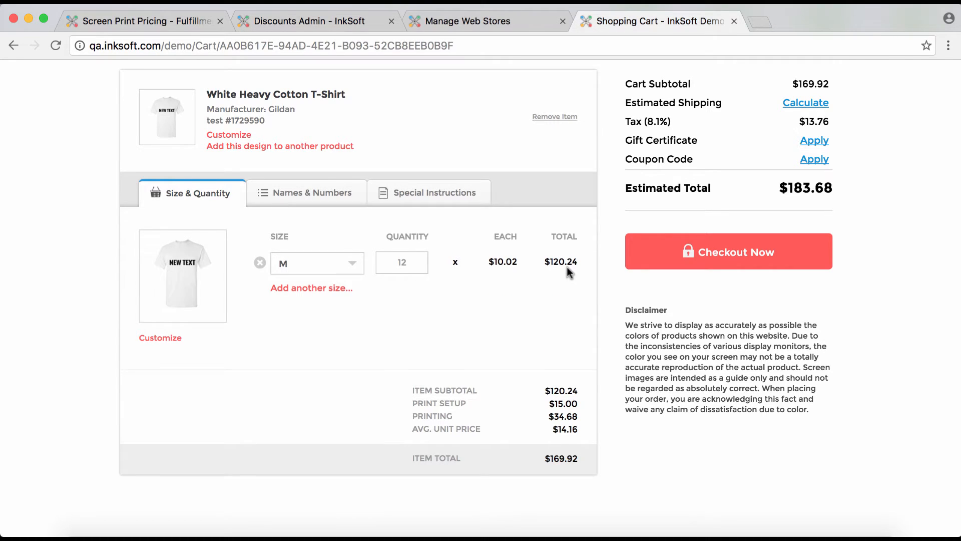
{"action": "scroll", "coordinate": [569, 272], "scroll_direction": "down", "scroll_amount": 2}
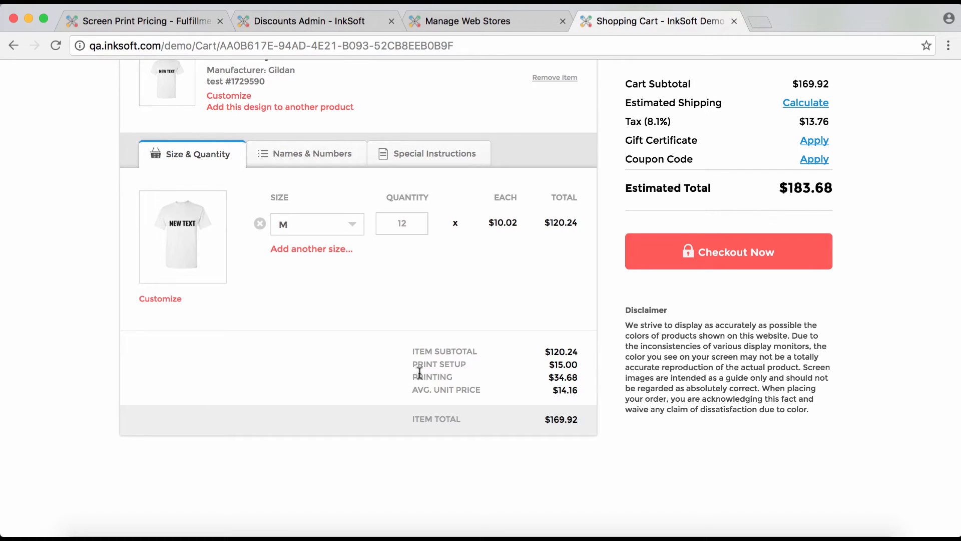
{"action": "scroll", "coordinate": [419, 373], "scroll_direction": "down", "scroll_amount": 1}
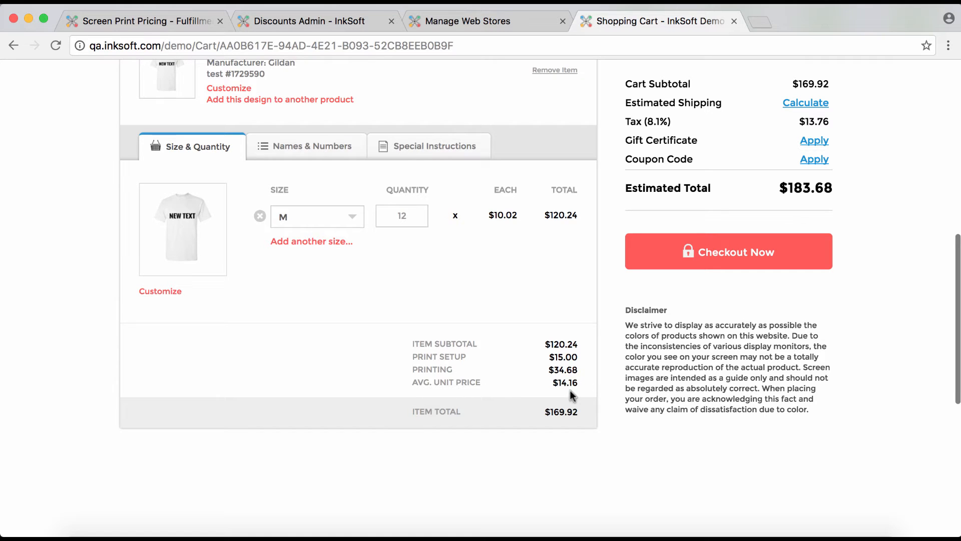
{"action": "scroll", "coordinate": [569, 390], "scroll_direction": "up", "scroll_amount": 1}
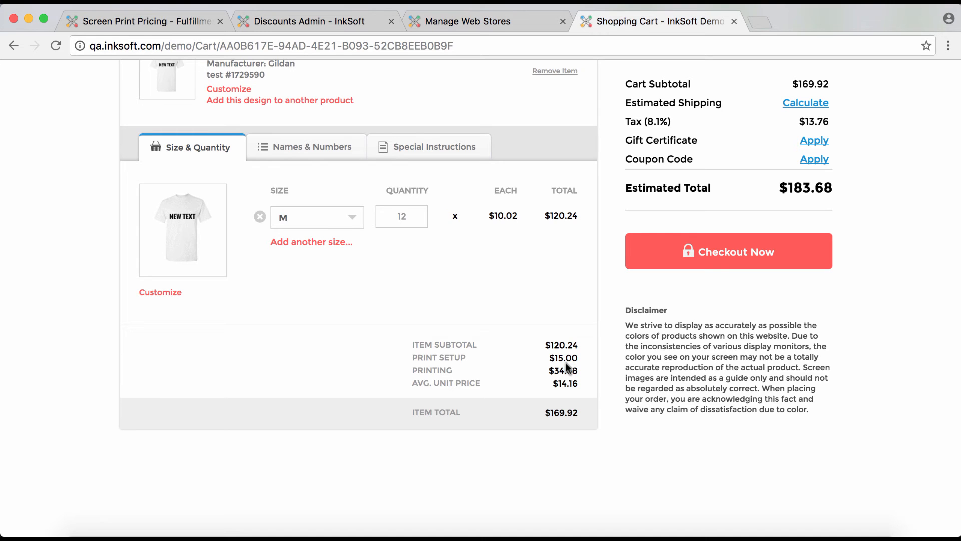
Show the on-page help for Multiple Side Discounts, and open the Video & Guide from the Screen Print Pricing page's help.
{"action": "left_click", "coordinate": [292, 24]}
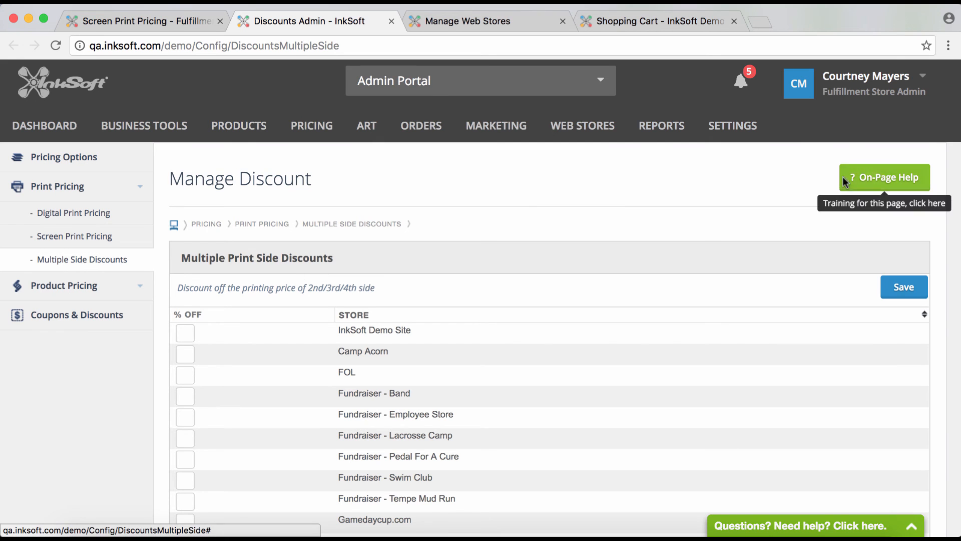
{"action": "left_click", "coordinate": [885, 181]}
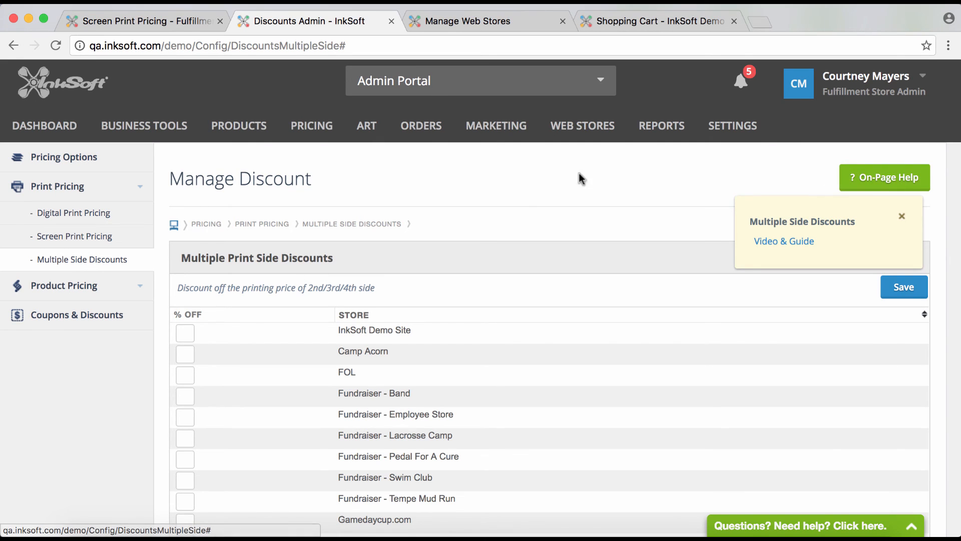
{"action": "left_click", "coordinate": [135, 20]}
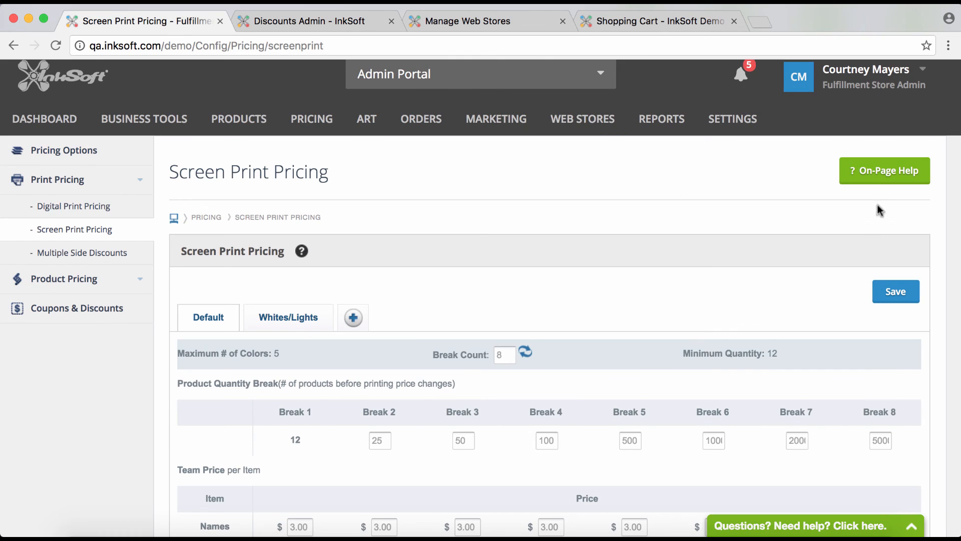
{"action": "left_click", "coordinate": [885, 172]}
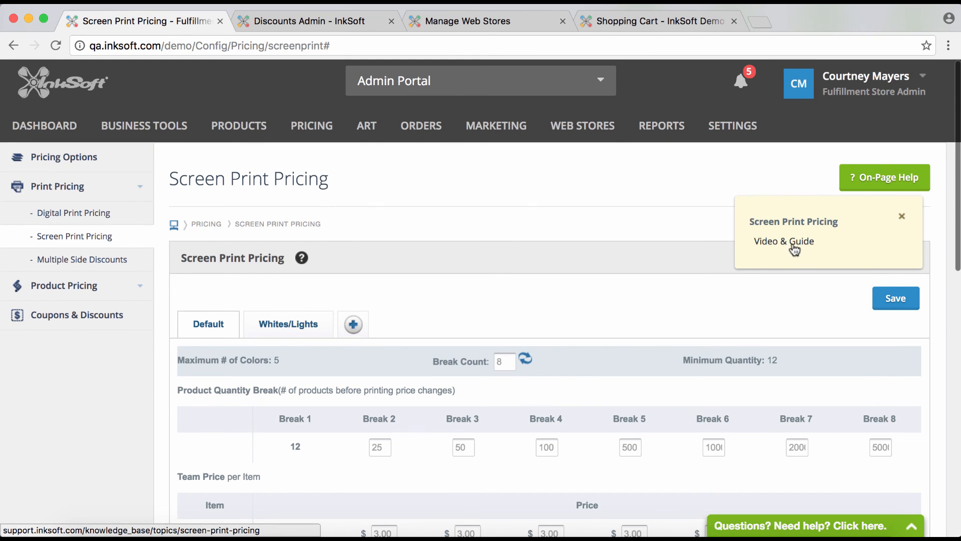
{"action": "left_click", "coordinate": [791, 243]}
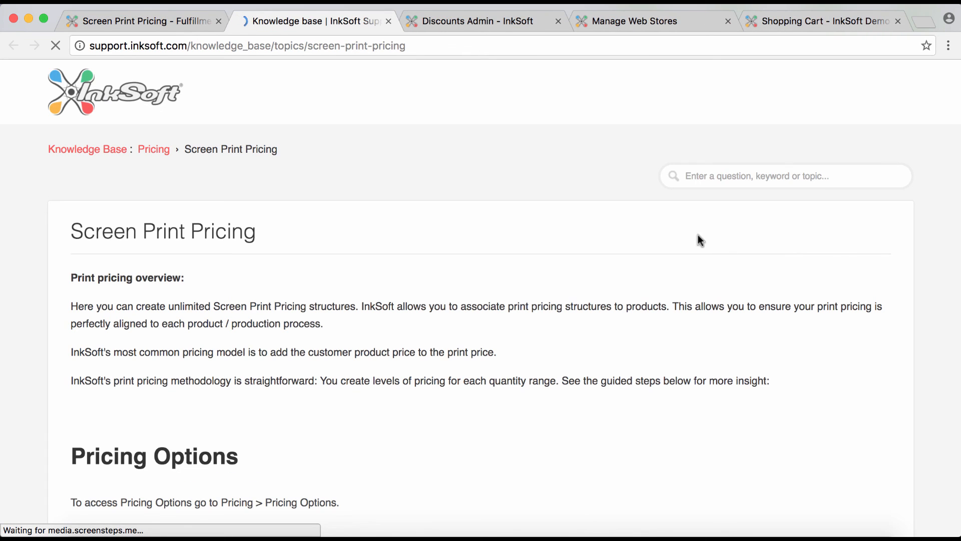
Look through the Screen Print Pricing guide's Pricing Options and Basic Equation sections.
{"action": "scroll", "coordinate": [681, 240], "scroll_direction": "down", "scroll_amount": 15}
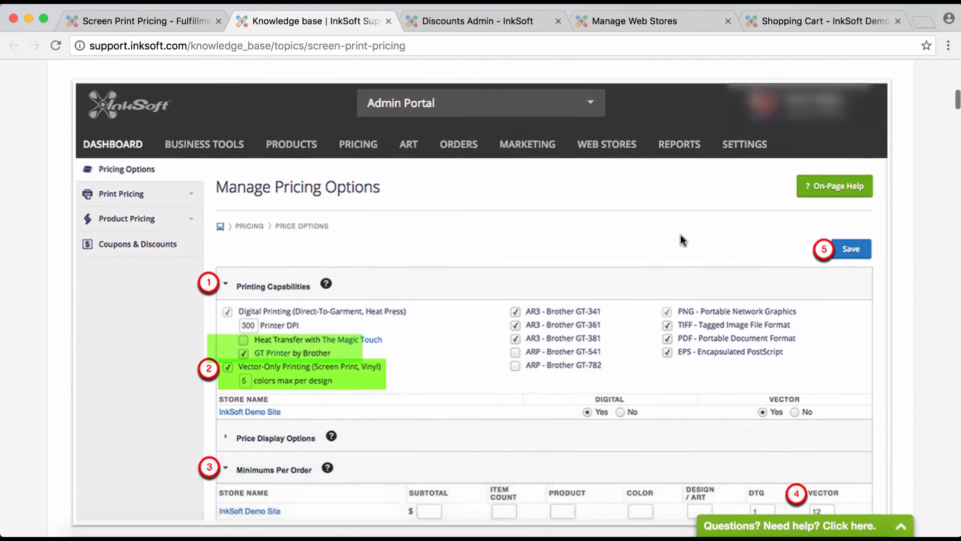
{"action": "scroll", "coordinate": [682, 240], "scroll_direction": "down", "scroll_amount": 2}
{"action": "scroll", "coordinate": [682, 241], "scroll_direction": "down", "scroll_amount": 3}
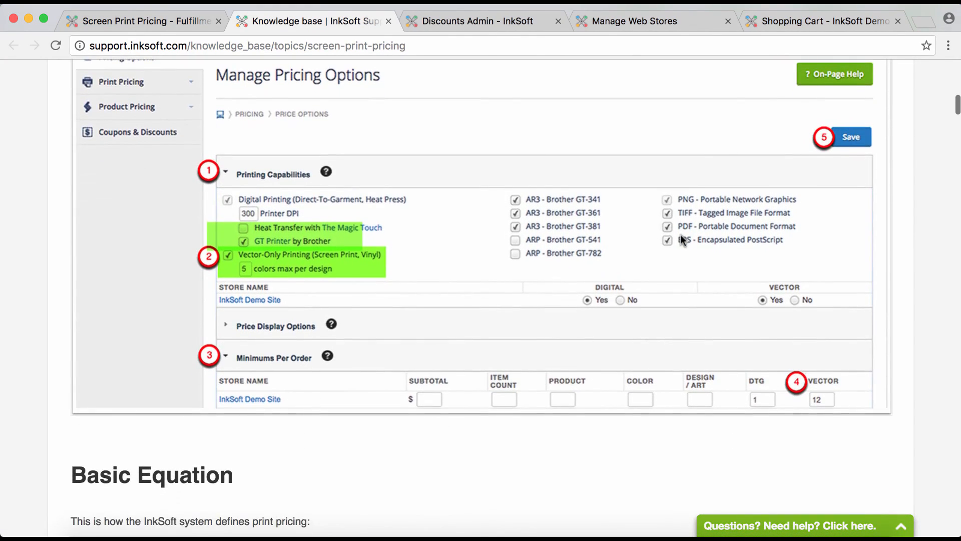
{"action": "scroll", "coordinate": [682, 241], "scroll_direction": "down", "scroll_amount": 10}
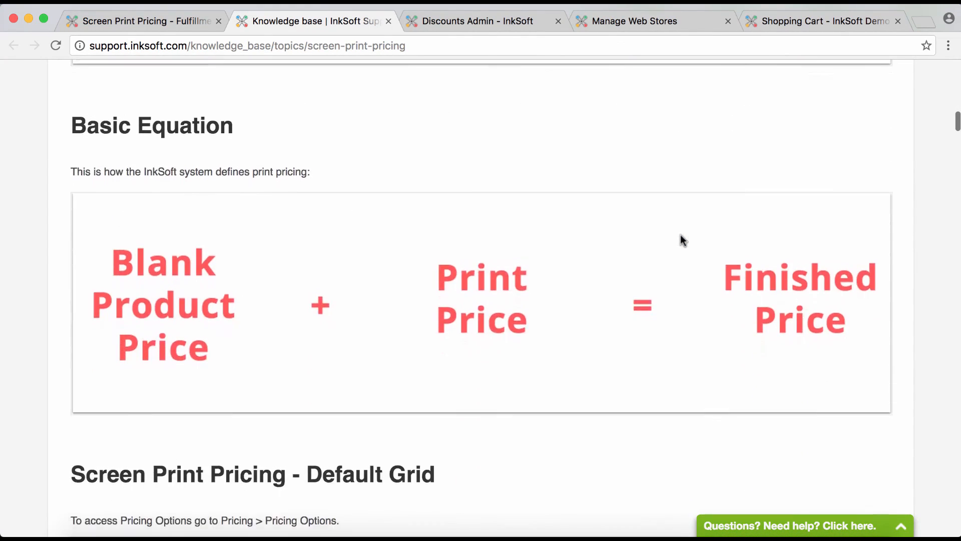
{"action": "scroll", "coordinate": [681, 234], "scroll_direction": "up", "scroll_amount": 20}
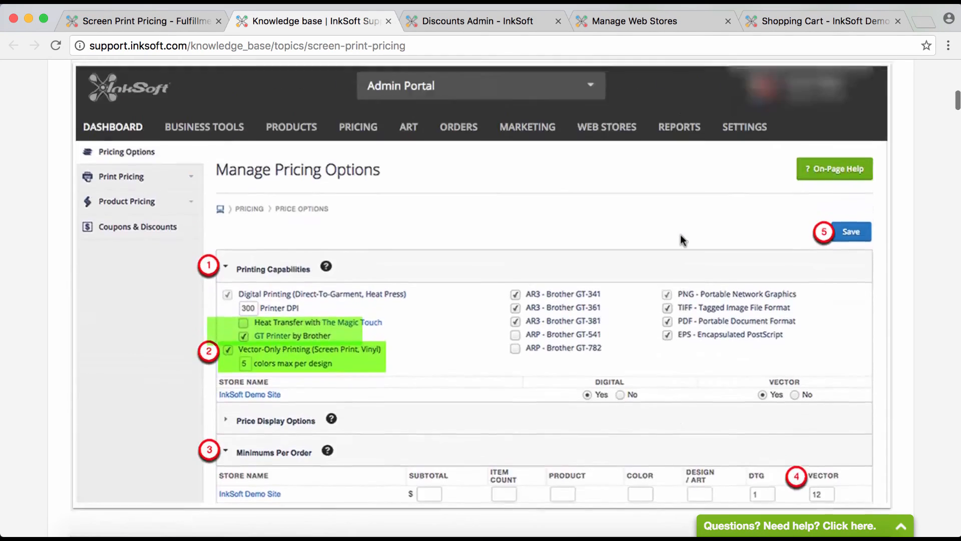